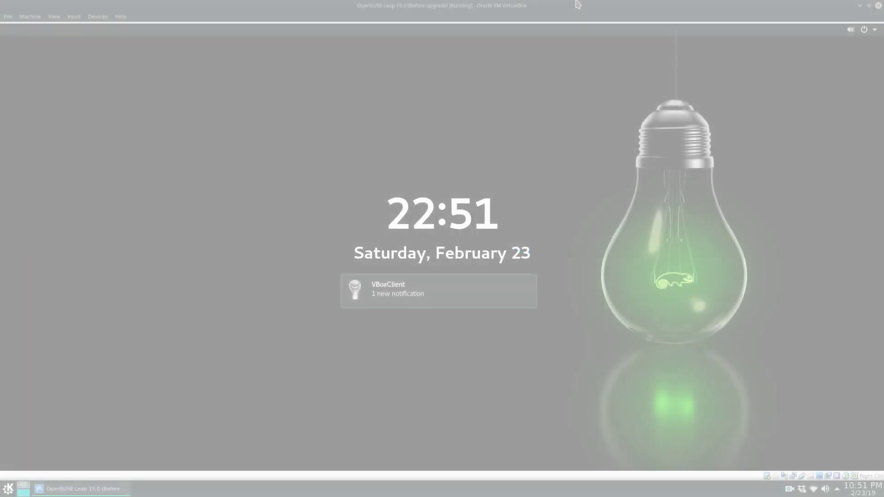
# Step: Unlock the GNOME lock screen by entering the account password at the prompt
pyautogui.write('*')
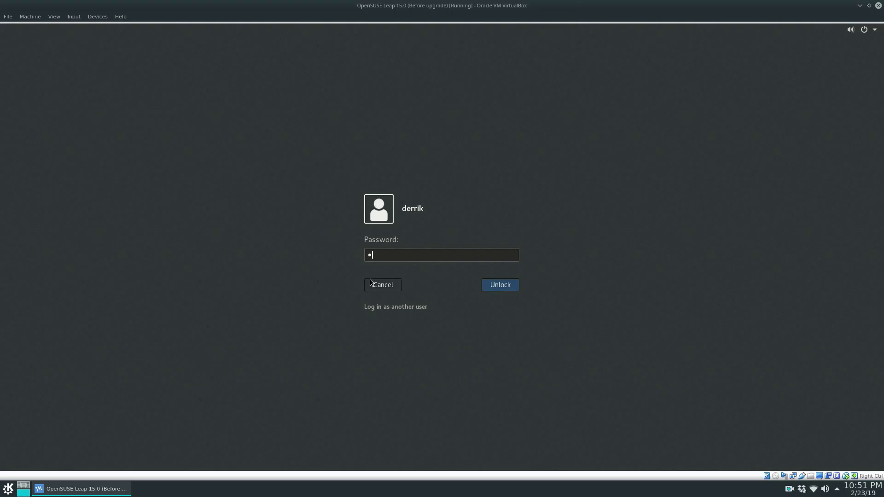
pyautogui.click(371, 283)
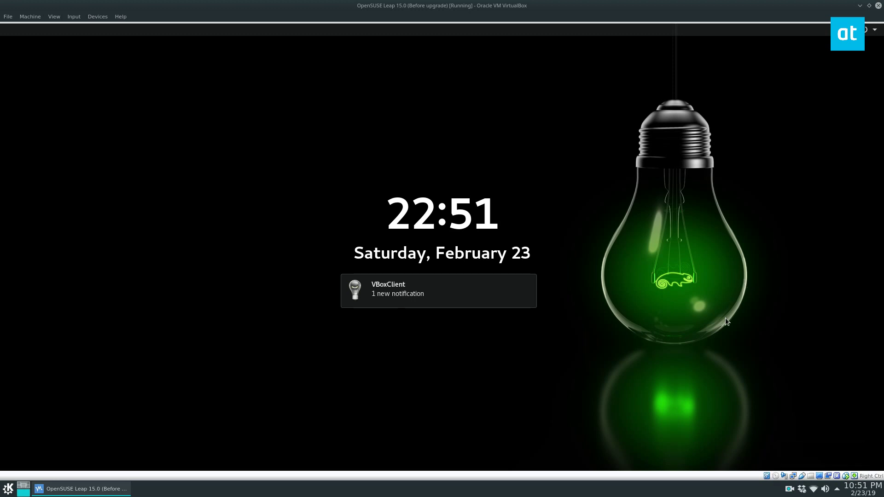
pyautogui.press('Return')
pyautogui.write('*******')
pyautogui.press('Return')
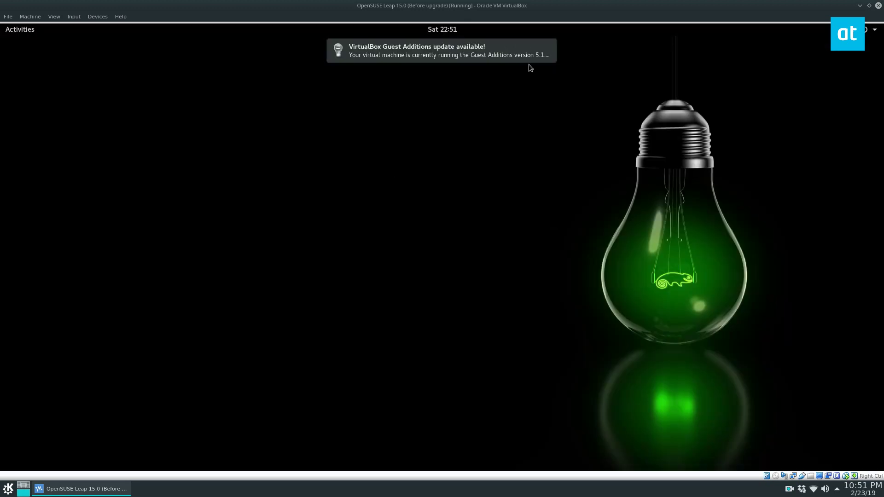
# Step: Dismiss the Guest Additions notice, launch Terminal via an Activities search for 'term', and move it right
pyautogui.click(548, 50)
pyautogui.click(20, 29)
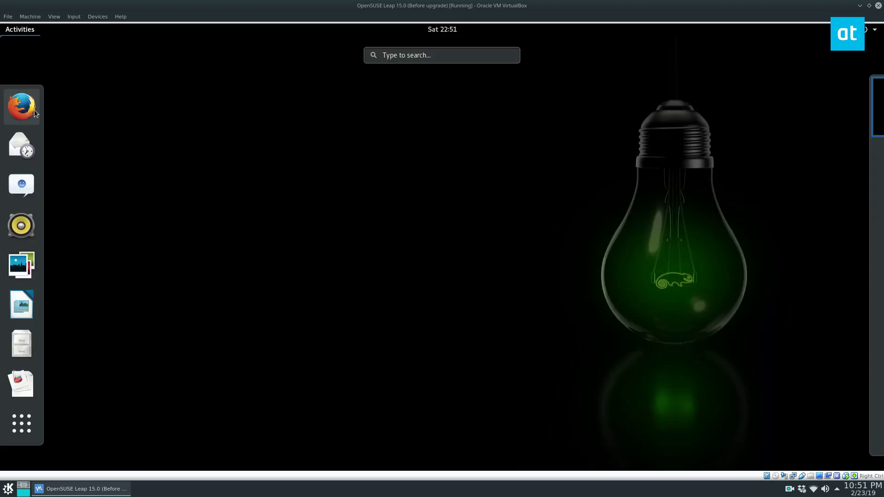
pyautogui.write('term')
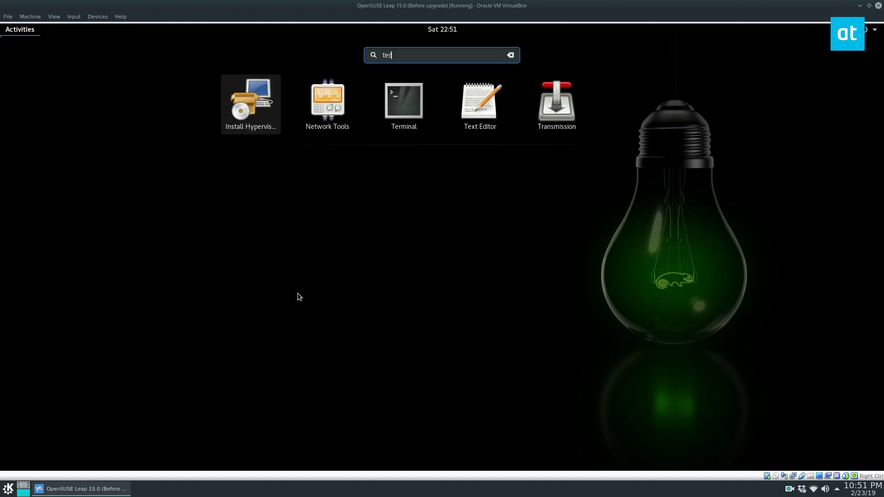
pyautogui.click(416, 89)
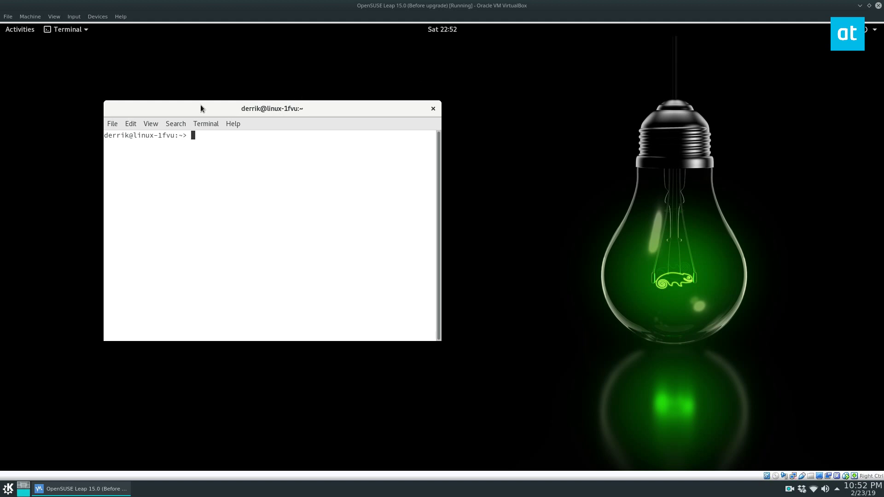
pyautogui.moveTo(201, 105); pyautogui.dragTo(294, 110)
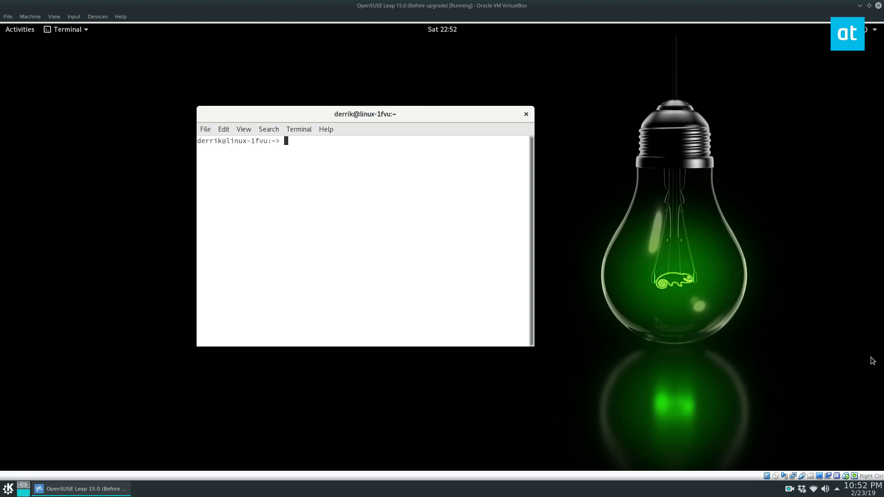
# Step: Load openSUSE-Leap-15.0-DVD-x86_64.iso into the VM's virtual optical drive
pyautogui.click(776, 476)
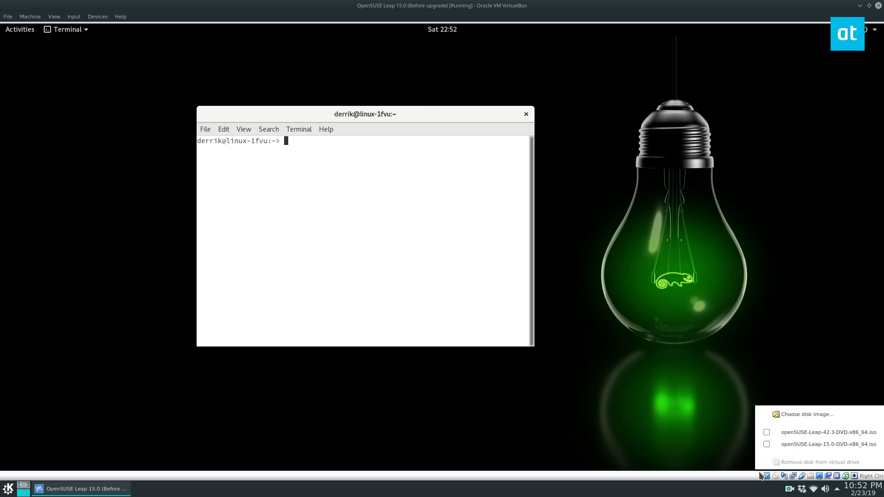
pyautogui.click(770, 444)
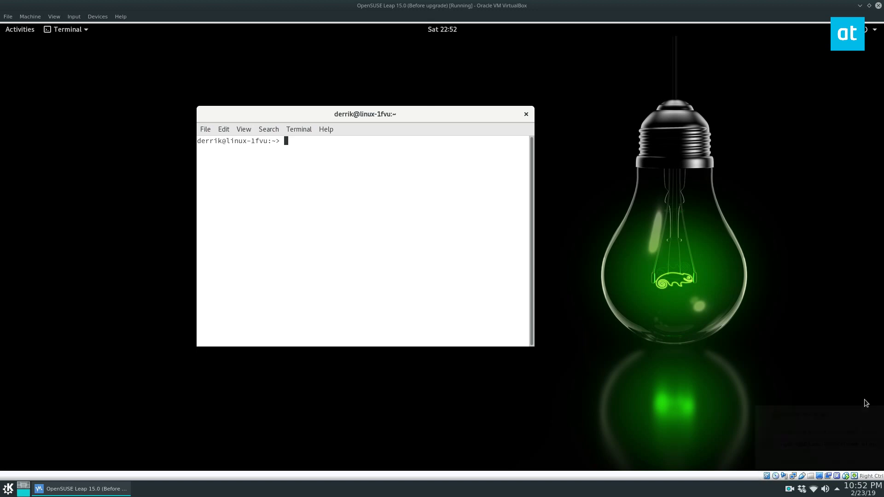
pyautogui.click(453, 29)
pyautogui.click(453, 29)
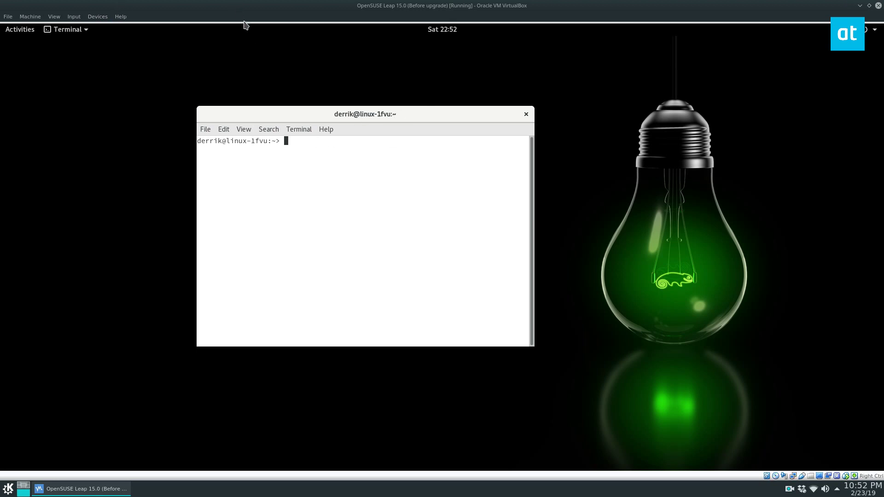
# Step: Run 'sudo zypper in screenfetch', enter the root password, and confirm the install with y
pyautogui.write('sudo')
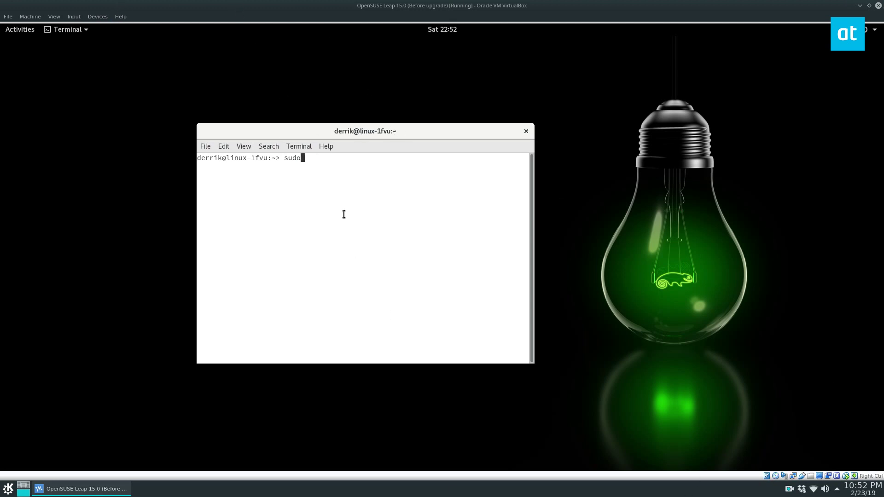
pyautogui.write(' screenfetch')
pyautogui.press('Left')
pyautogui.press('Left')
pyautogui.press('Left')
pyautogui.press('Left')
pyautogui.press('Left')
pyautogui.press('Left')
pyautogui.press('Left')
pyautogui.press('Left')
pyautogui.press('Left')
pyautogui.press('Left')
pyautogui.press('Left')
pyautogui.write('zypper in')
pyautogui.press('Return')
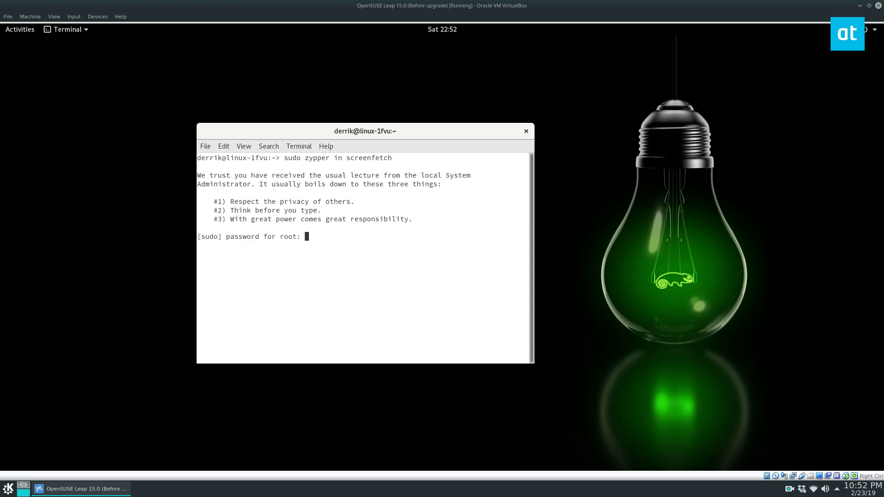
pyautogui.press('Return')
pyautogui.press('Return')
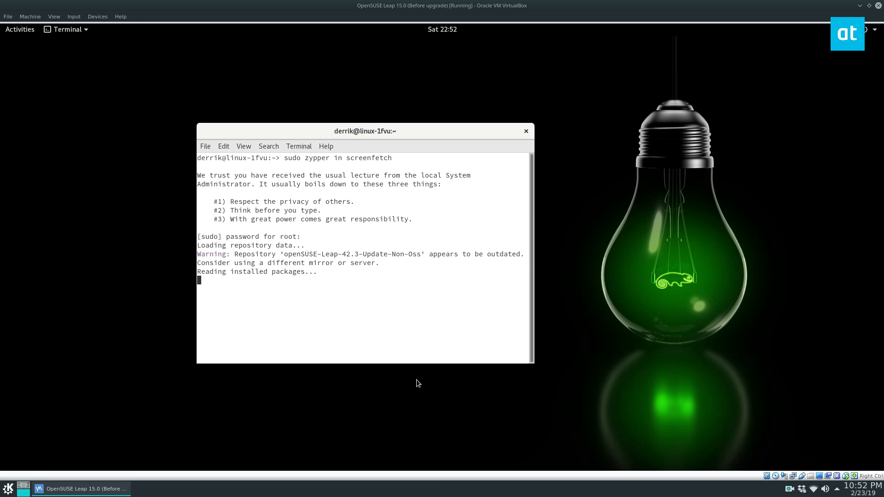
pyautogui.write('y')
pyautogui.press('Return')
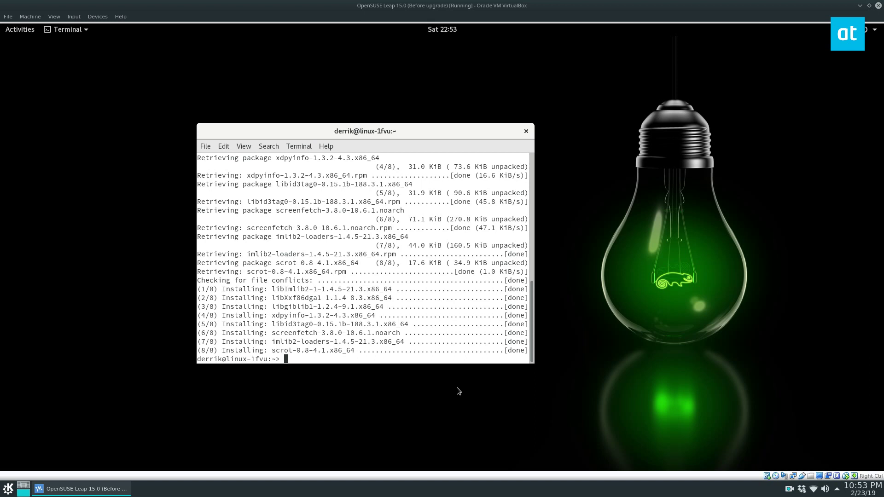
# Step: Clear the terminal, run screenfetch, and highlight the reported OS 'openSUSE 42.3'
pyautogui.write('clear')
pyautogui.press('Return')
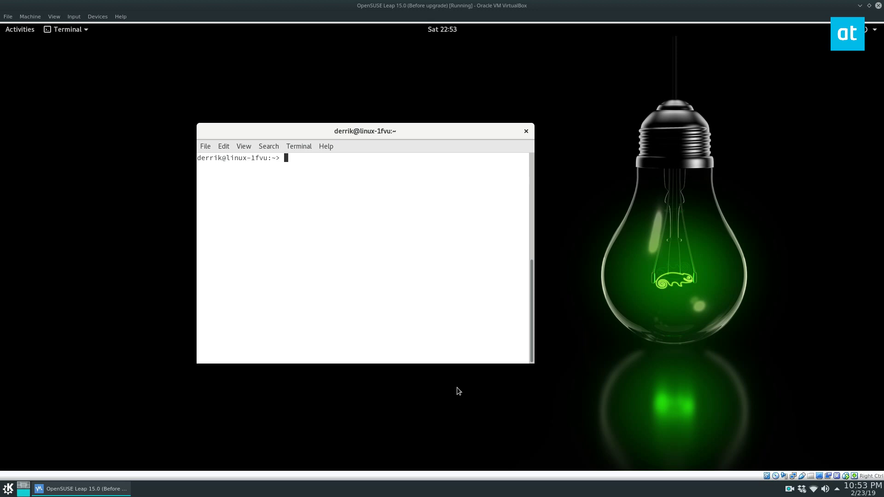
pyautogui.write('screenfetch')
pyautogui.press('Return')
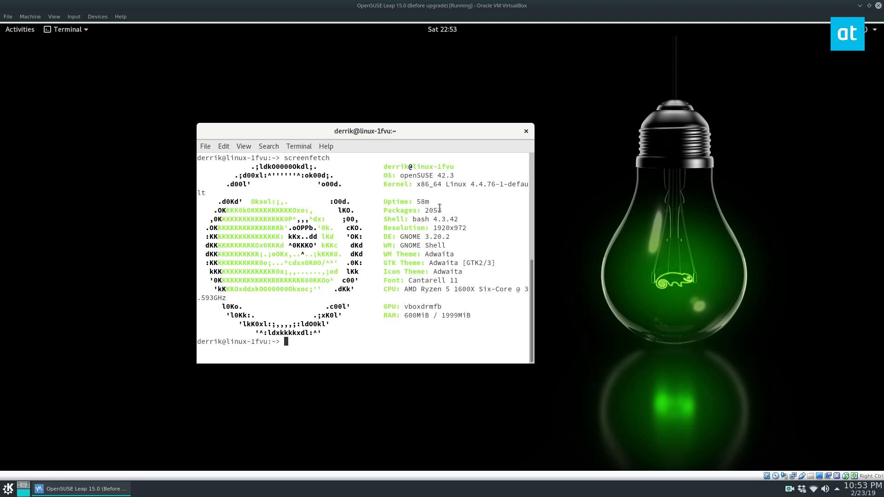
pyautogui.moveTo(529, 175); pyautogui.dragTo(401, 175)
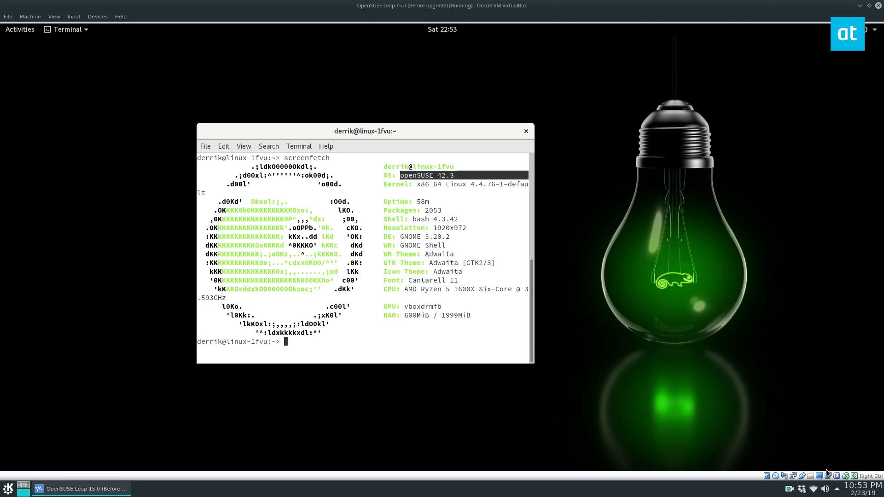
pyautogui.moveTo(776, 477)
# Step: Reset the VM, boot the ISO's Upgrade entry, and switch the VM display to full-screen
pyautogui.click(40, 18)
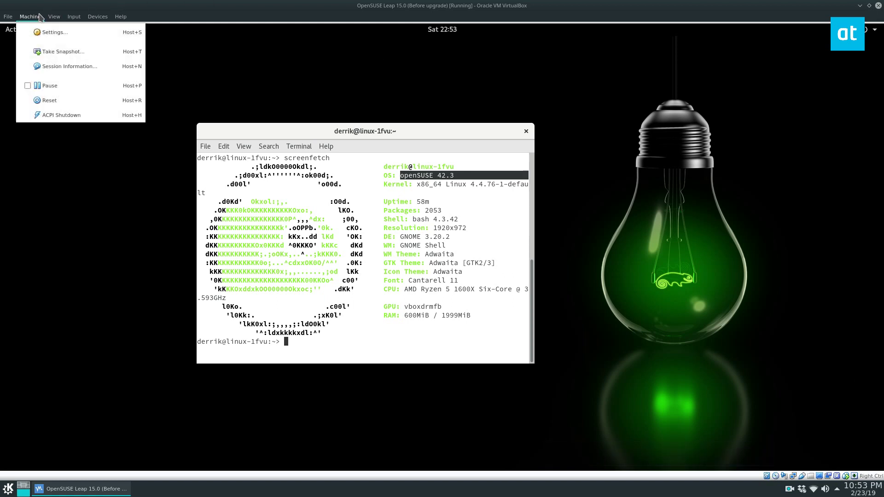
pyautogui.click(56, 94)
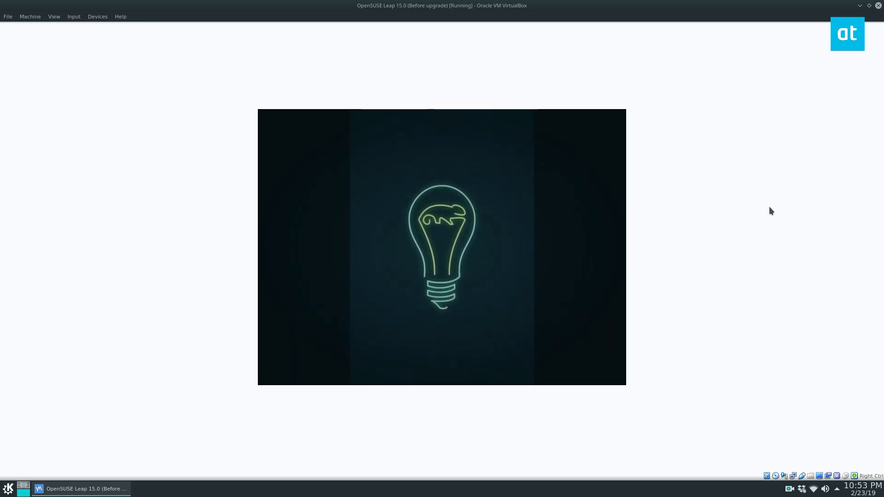
pyautogui.press('Down')
pyautogui.press('Down')
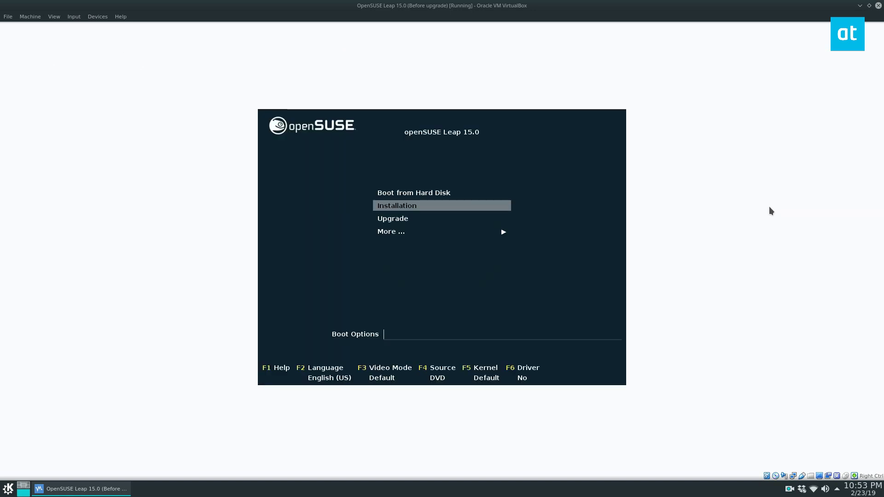
pyautogui.press('Up')
pyautogui.press('Down')
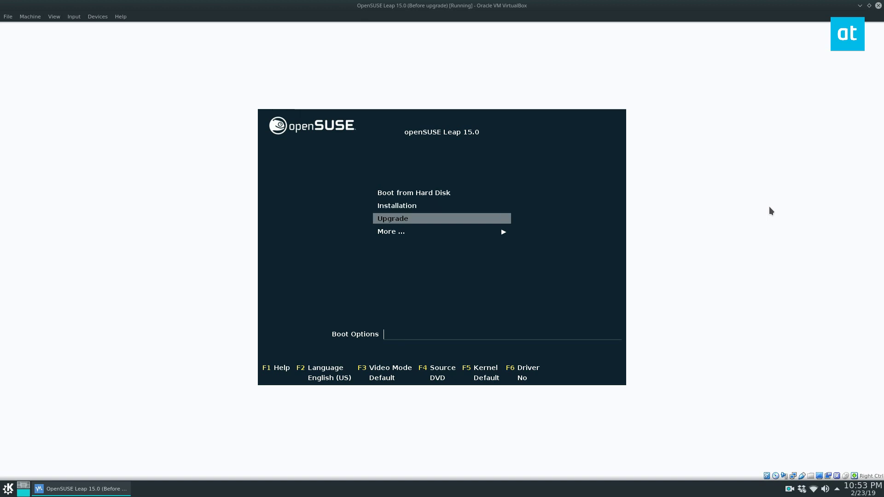
pyautogui.press('Return')
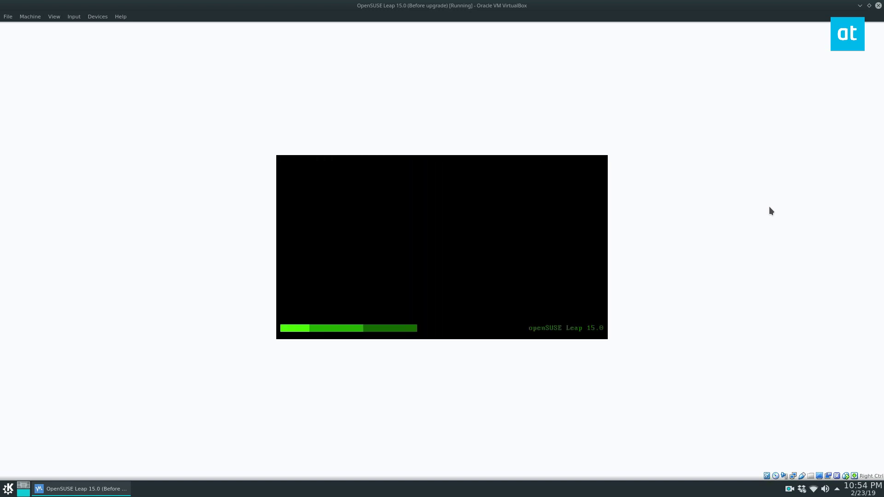
pyautogui.click(54, 19)
pyautogui.click(54, 31)
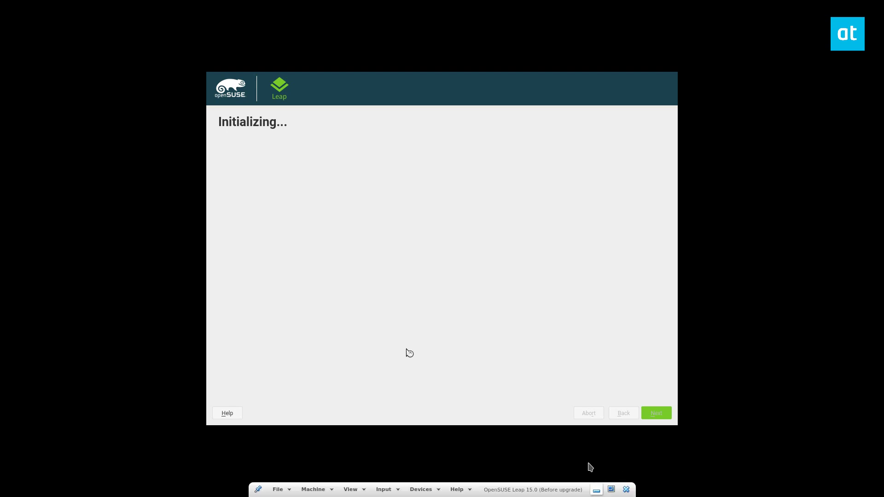
# Step: Exit full-screen mode and hide the VirtualBox status bar
pyautogui.click(609, 491)
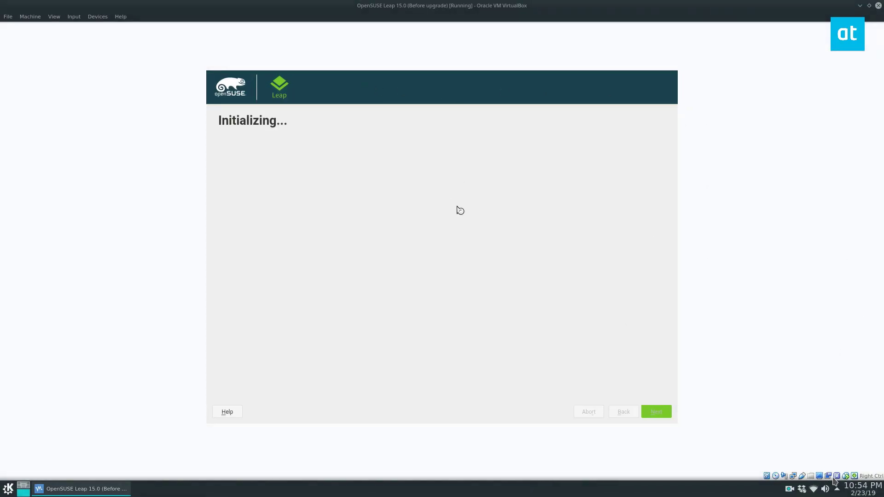
pyautogui.rightClick(865, 477)
pyautogui.click(835, 459)
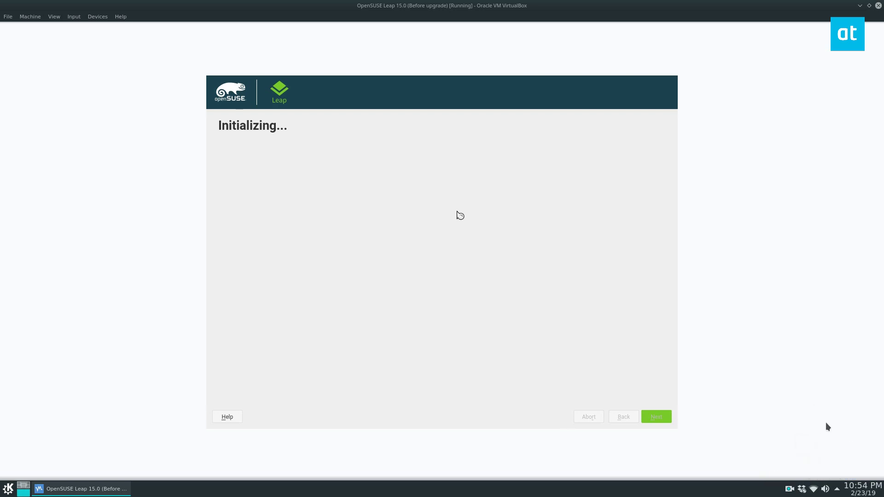
# Step: Check the View menu, then toggle mouse integration from the Input menu
pyautogui.click(58, 16)
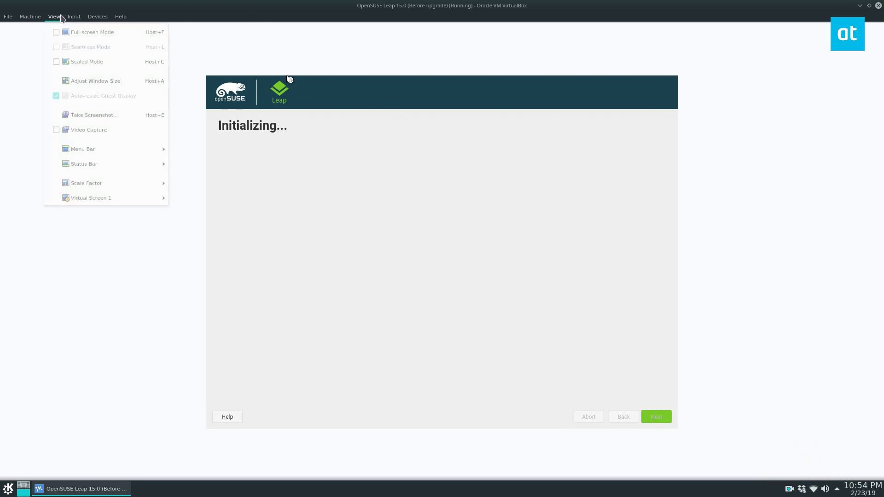
pyautogui.click(53, 262)
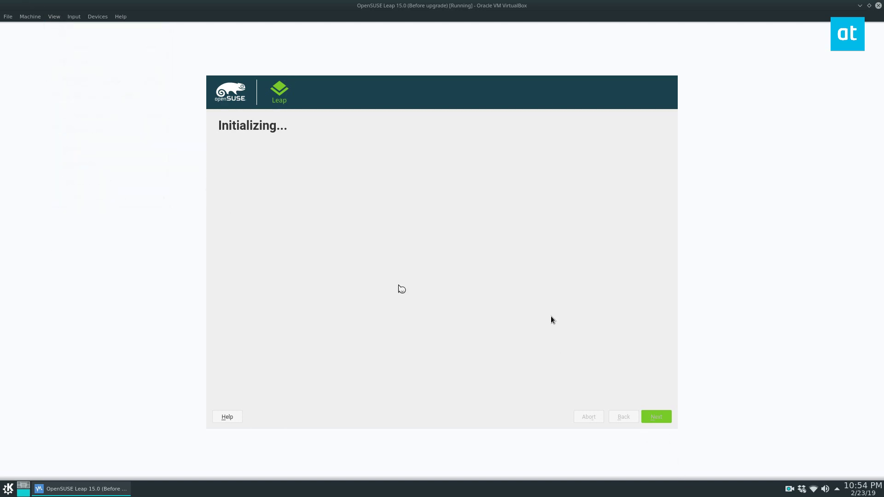
pyautogui.click(60, 14)
pyautogui.moveTo(71, 15)
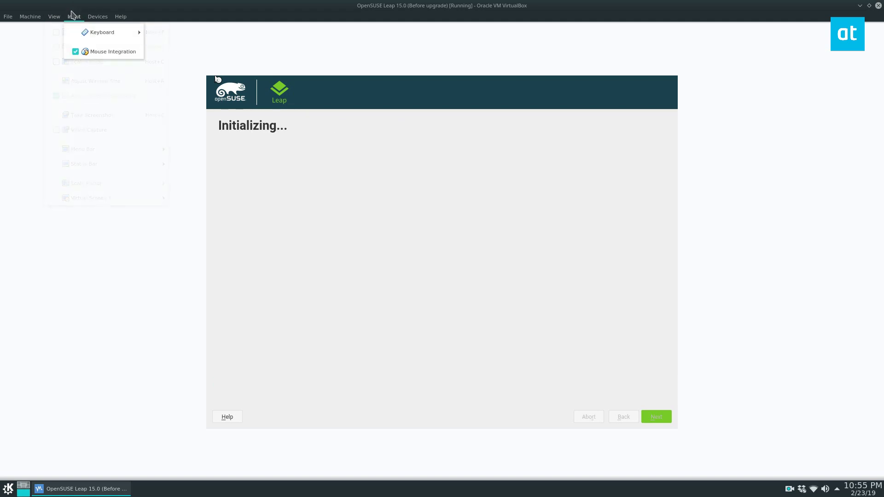
pyautogui.click(76, 52)
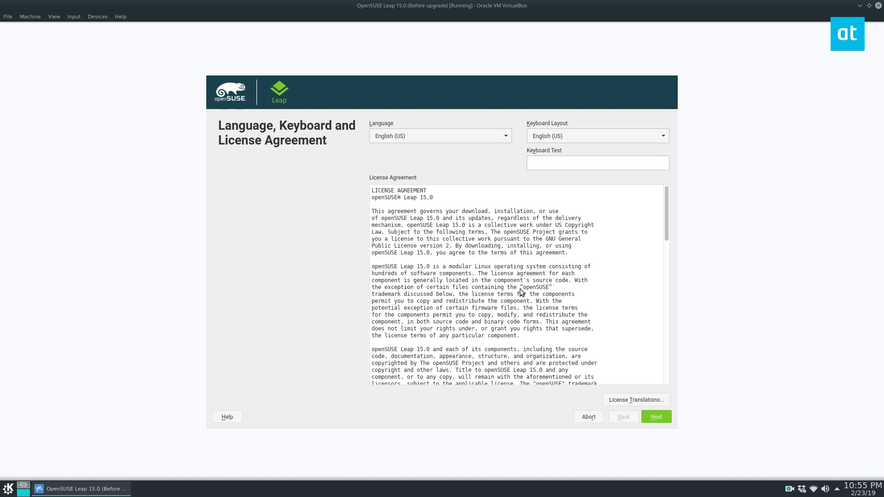
# Step: Scroll the License Agreement to the end and accept it with Next
pyautogui.scroll(-1, 632, 280)
pyautogui.moveTo(664, 224); pyautogui.dragTo(662, 366)
pyautogui.click(657, 415)
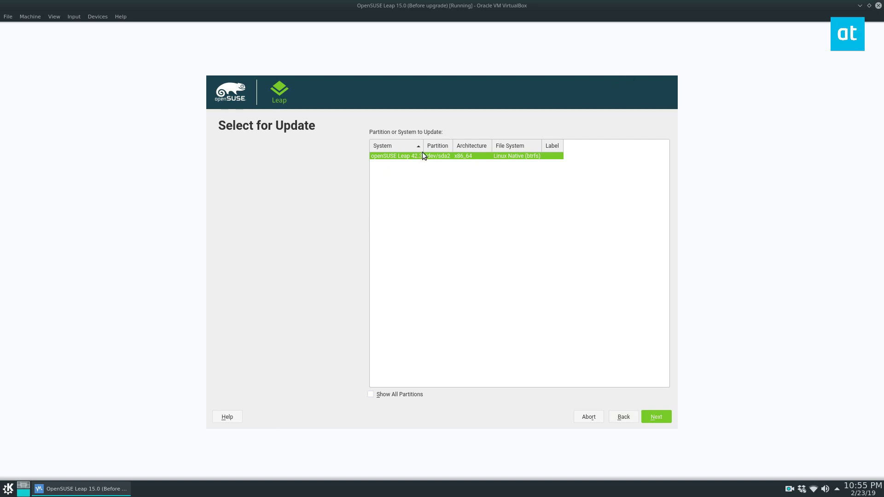
# Step: Widen the System column and proceed with updating openSUSE Leap 42.3 on /dev/sda2
pyautogui.moveTo(423, 145); pyautogui.dragTo(425, 146)
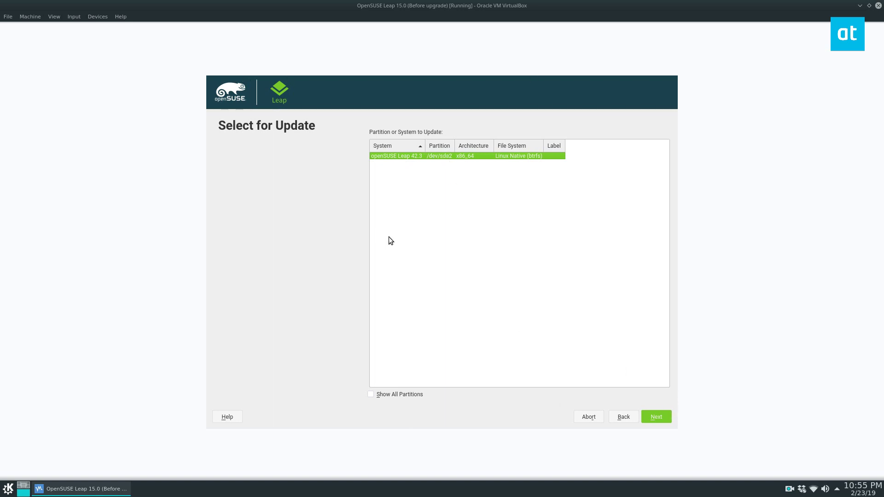
pyautogui.click(661, 415)
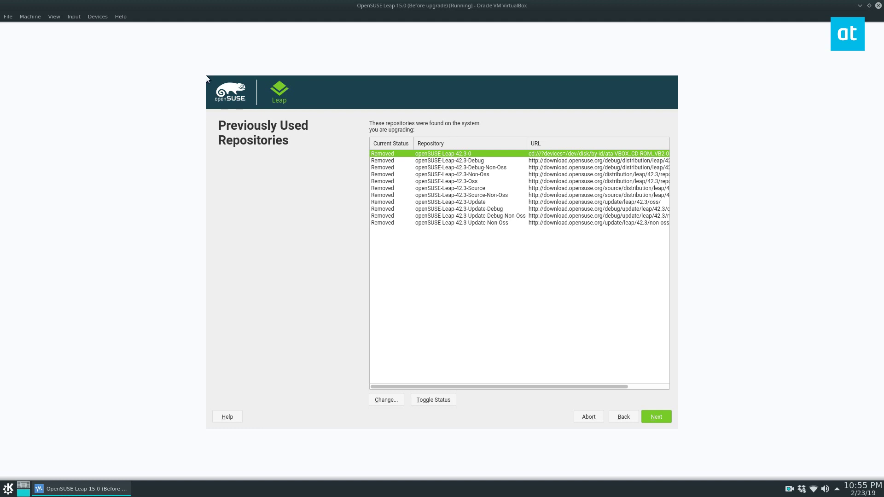
# Step: Leave all previously used Leap 42.3 repositories marked Removed and continue
pyautogui.click(656, 415)
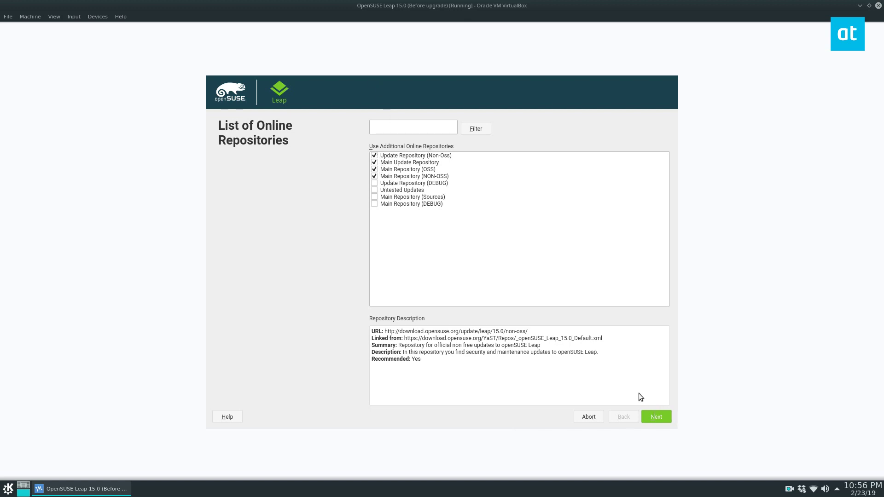
# Step: Keep Update (Non-Oss), Main Update, Main (OSS) and Main (NON-OSS) checked and continue
pyautogui.click(656, 416)
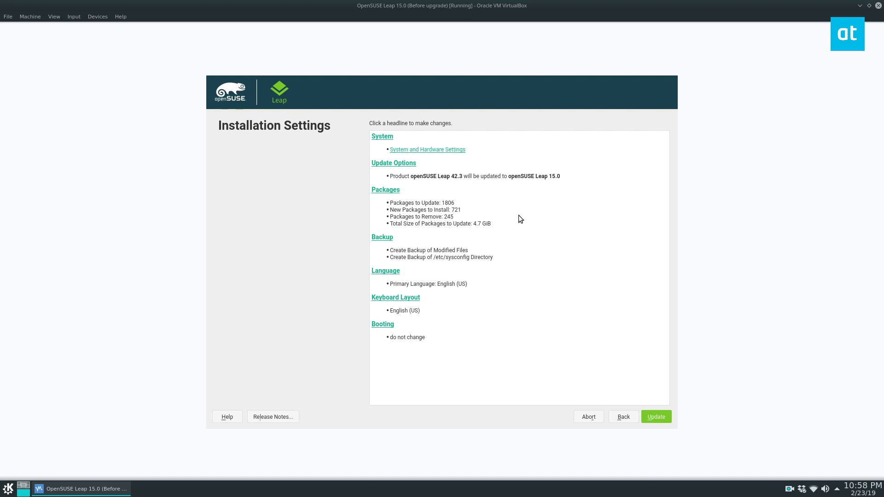
# Step: Check the total package size in Installation Settings, then run Update and confirm Start Update
pyautogui.moveTo(519, 217)
pyautogui.mouseDown()
pyautogui.moveTo(495, 218)
pyautogui.moveTo(560, 214)
pyautogui.moveTo(532, 221)
pyautogui.mouseUp()
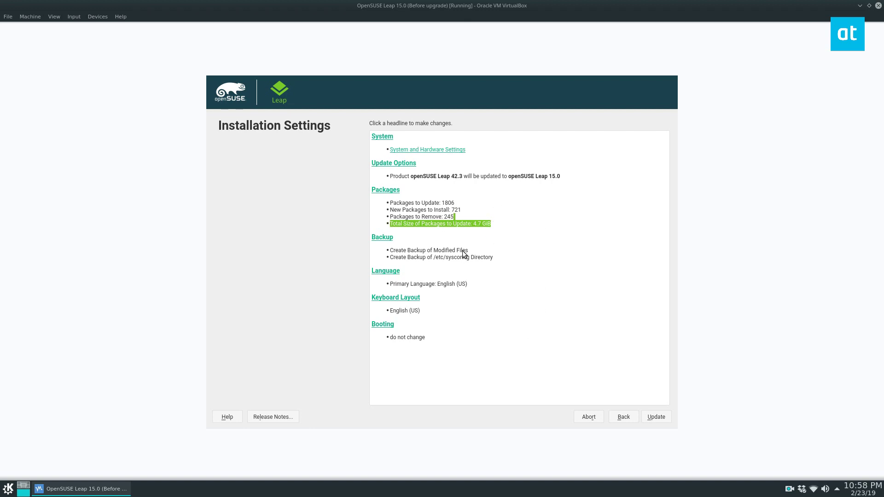
pyautogui.moveTo(390, 250); pyautogui.dragTo(395, 250)
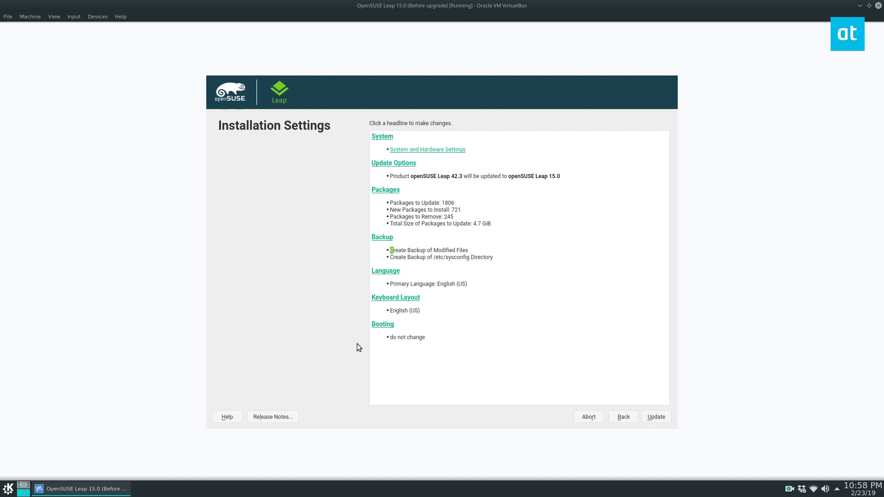
pyautogui.click(662, 413)
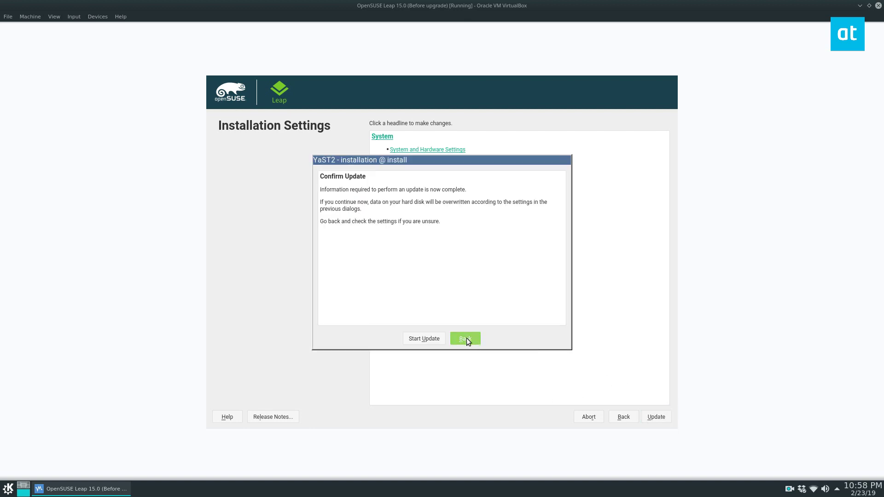
pyautogui.click(427, 340)
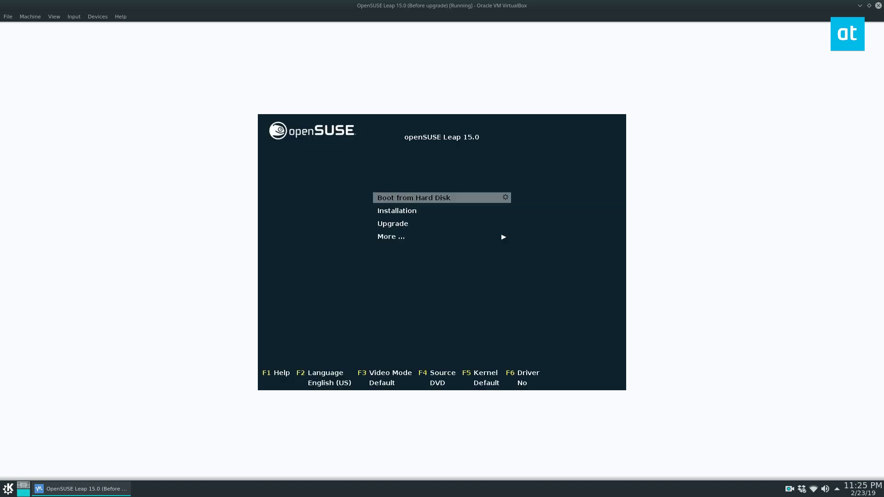
# Step: Choose Boot from Hard Disk in the ISO menu and boot openSUSE Leap 15.0 from GRUB
pyautogui.press('Down')
pyautogui.press('Up')
pyautogui.press('Return')
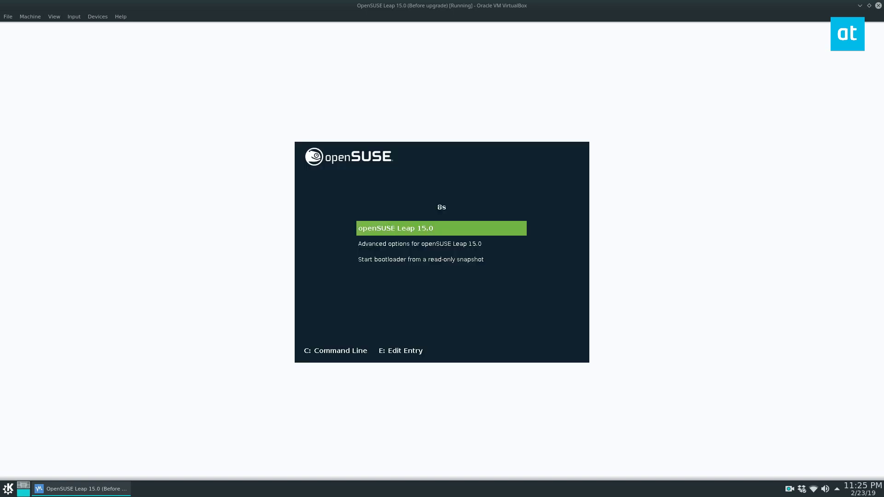
pyautogui.press('Return')
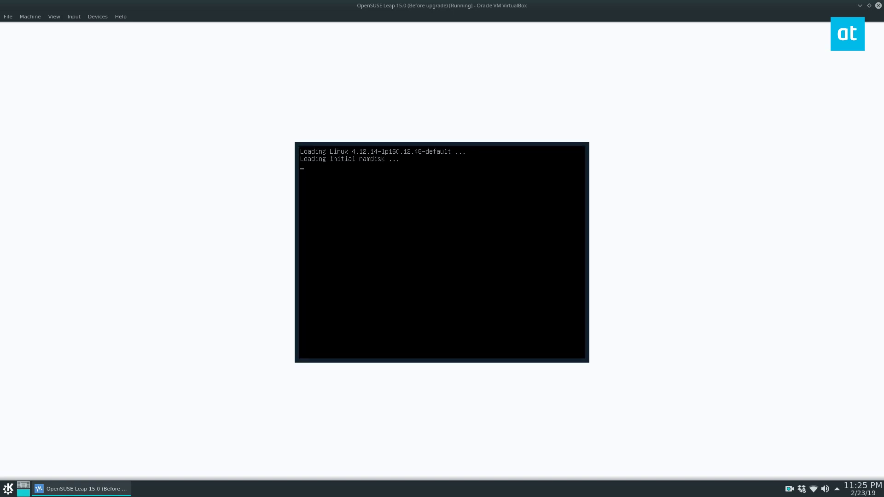